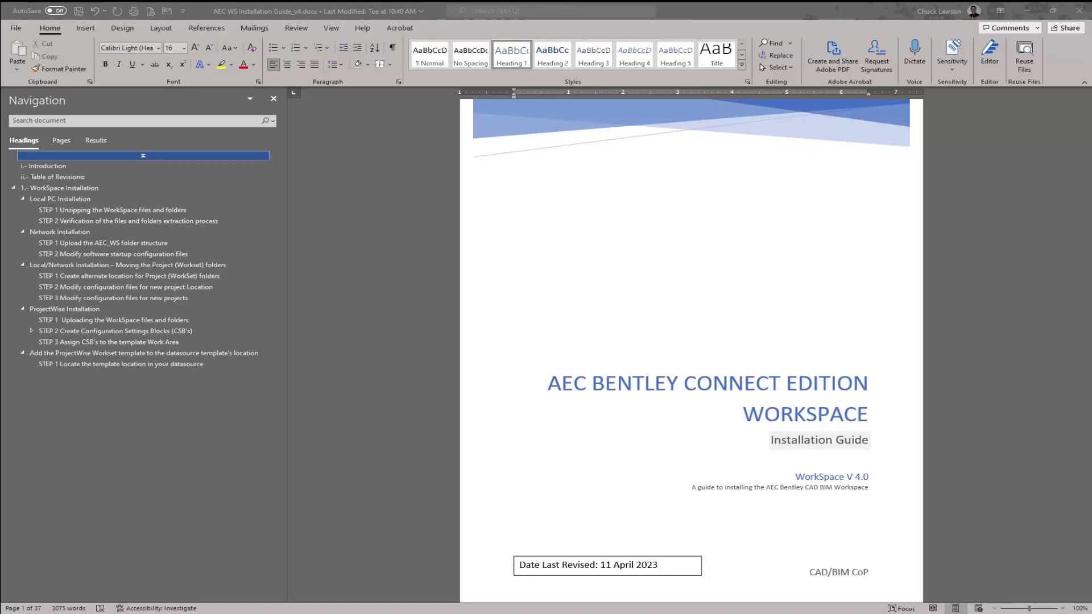
# Step: Review the AEC workspace installation guide's table of contents and the software version requirements in its Introduction
pyautogui.click(933, 402)
pyautogui.scroll(-10, 933, 401)
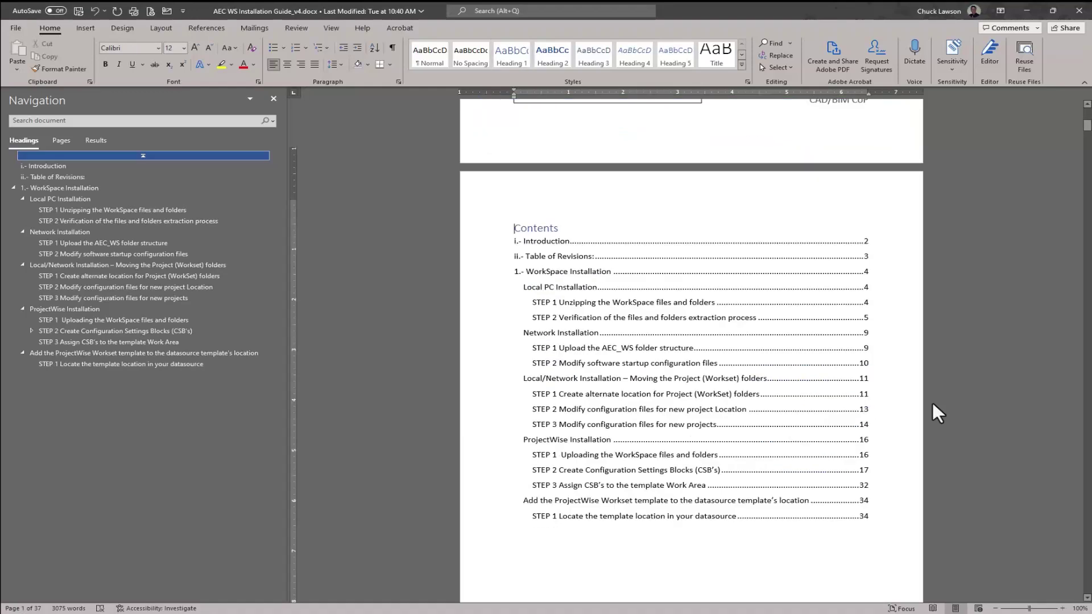
pyautogui.scroll(-15, 933, 402)
pyautogui.scroll(10, 933, 402)
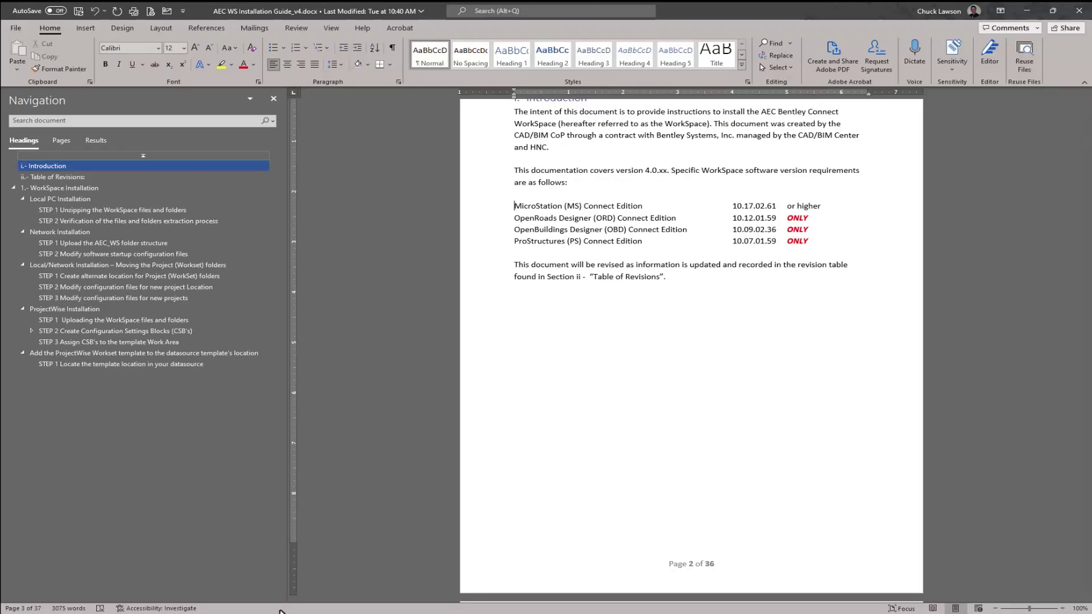
# Step: Switch to File Explorer and examine the existing folders in C:\ProgramData\AEC_WS, especially ConfigurationAEC
pyautogui.click(170, 608)
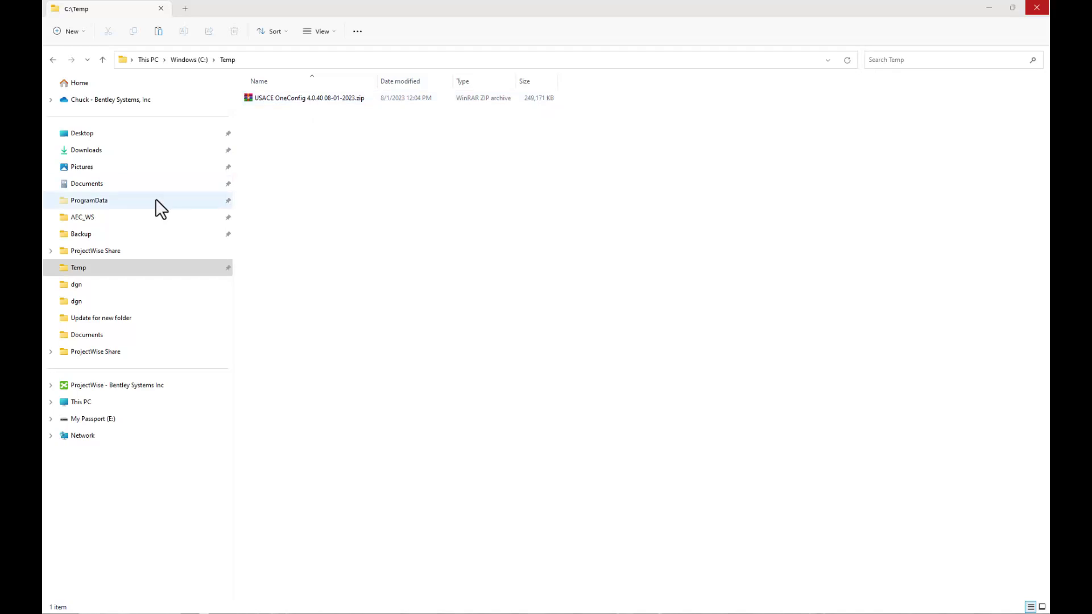
pyautogui.click(119, 218)
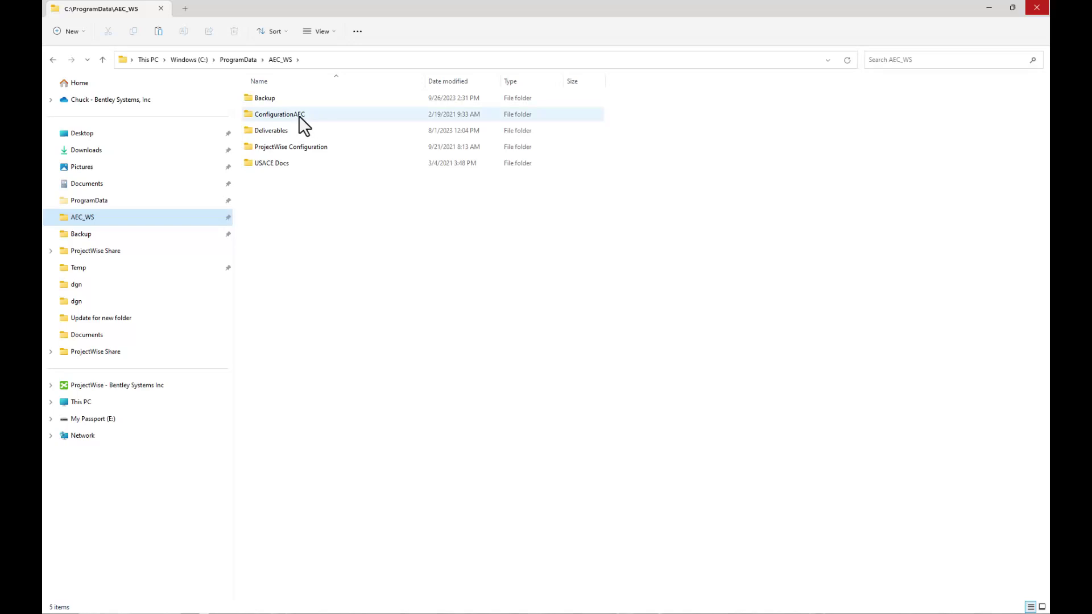
pyautogui.moveTo(309, 114)
pyautogui.moveTo(275, 113)
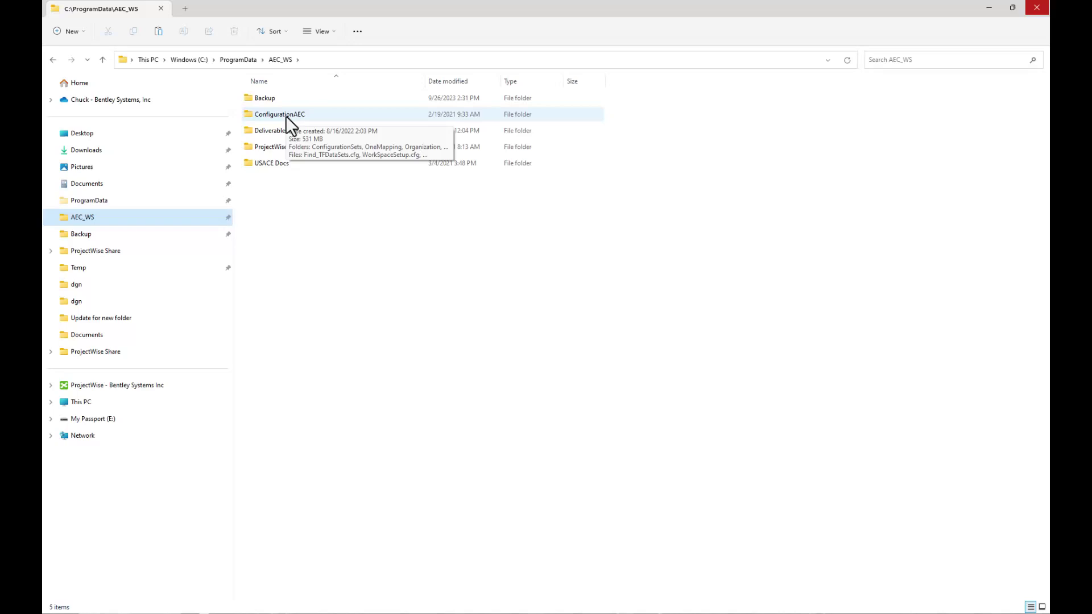
# Step: Bring up the 7-Zip extraction settings for USACE OneConfig 4.0.40 08-01-2023.zip in C:\Temp
pyautogui.click(80, 269)
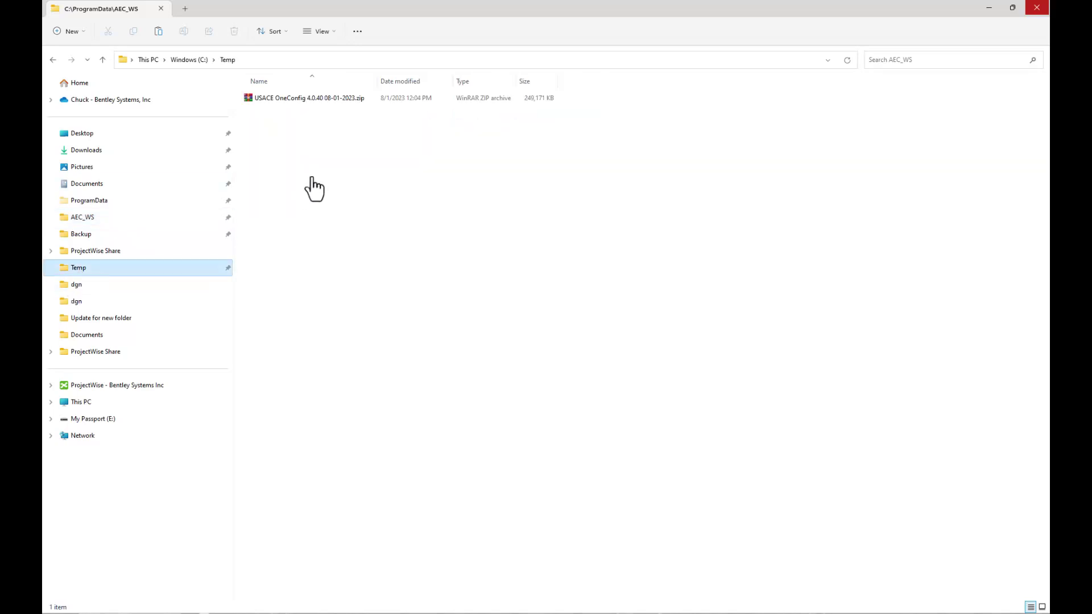
pyautogui.click(305, 99)
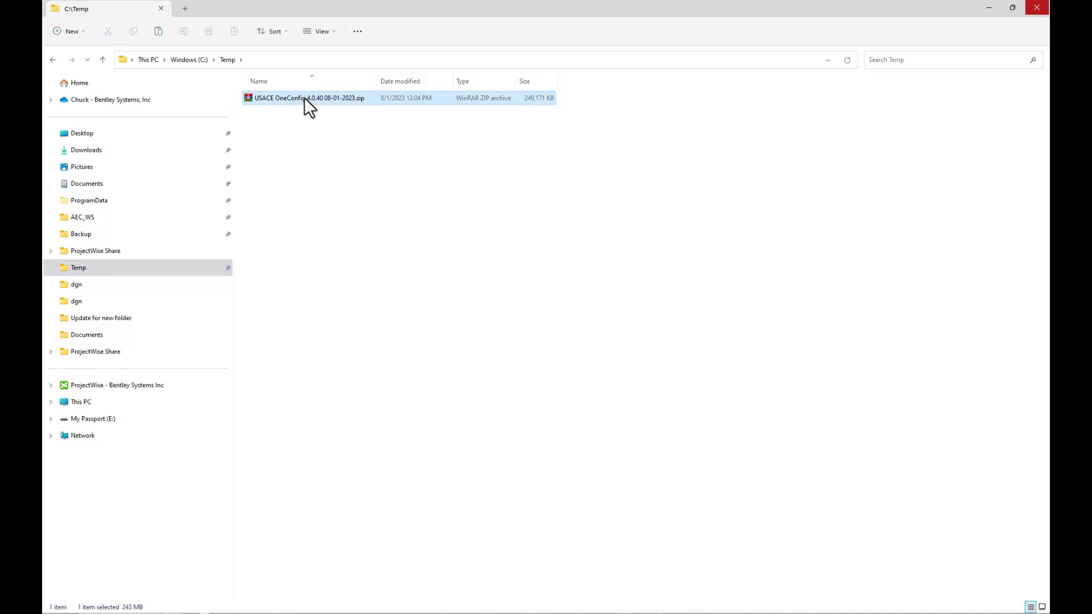
pyautogui.rightClick(305, 98)
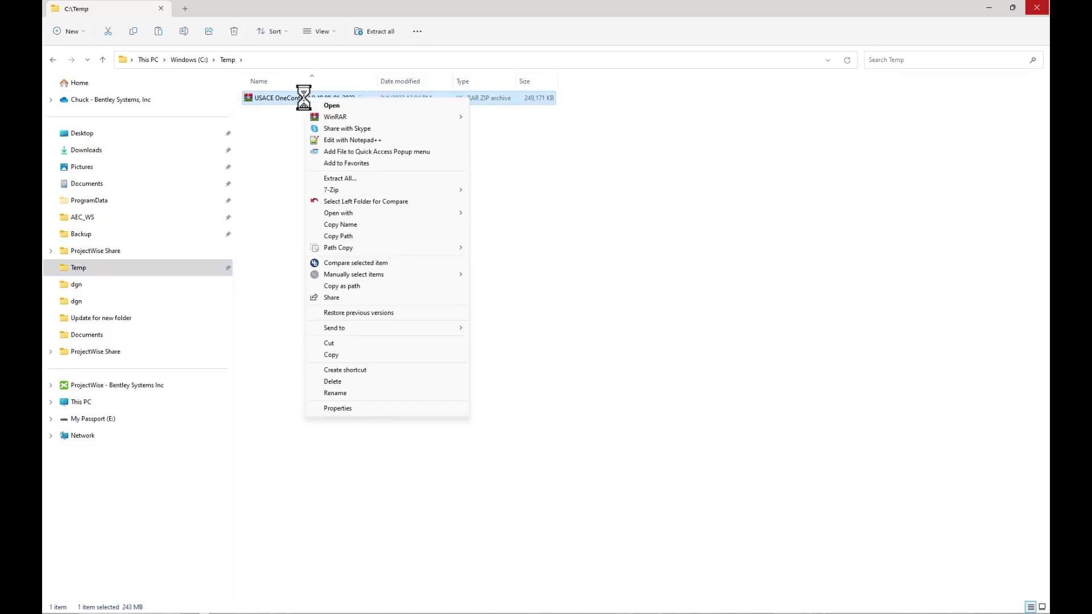
pyautogui.moveTo(339, 190)
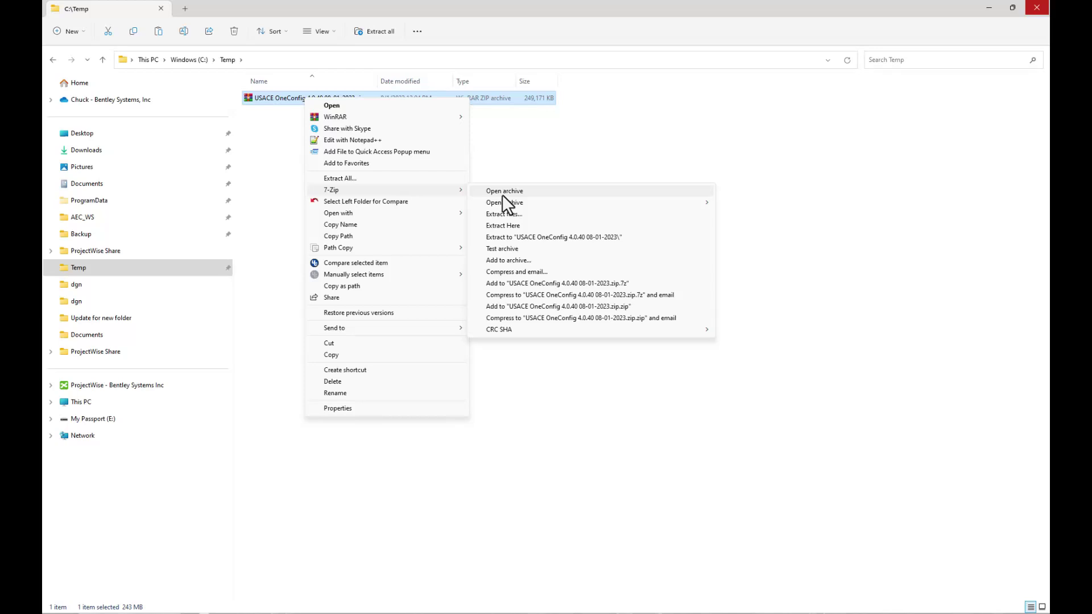
pyautogui.click(503, 214)
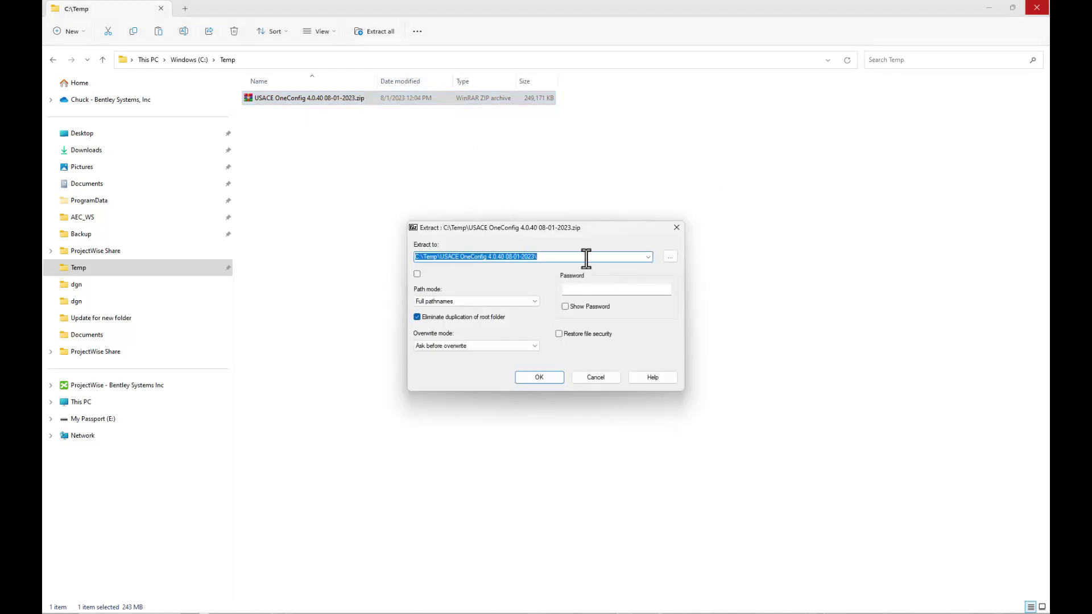
# Step: Shorten the extraction destination path to C:\ and start extracting the archive
pyautogui.click(586, 257)
pyautogui.press('BackSpace')
pyautogui.press('BackSpace')
pyautogui.press('BackSpace')
pyautogui.press('BackSpace')
pyautogui.press('BackSpace')
pyautogui.press('BackSpace')
pyautogui.press('BackSpace')
pyautogui.press('BackSpace')
pyautogui.press('BackSpace')
pyautogui.press('BackSpace')
pyautogui.press('BackSpace')
pyautogui.press('BackSpace')
pyautogui.press('BackSpace')
pyautogui.press('BackSpace')
pyautogui.press('BackSpace')
pyautogui.press('BackSpace')
pyautogui.press('BackSpace')
pyautogui.press('BackSpace')
pyautogui.press('BackSpace')
pyautogui.press('BackSpace')
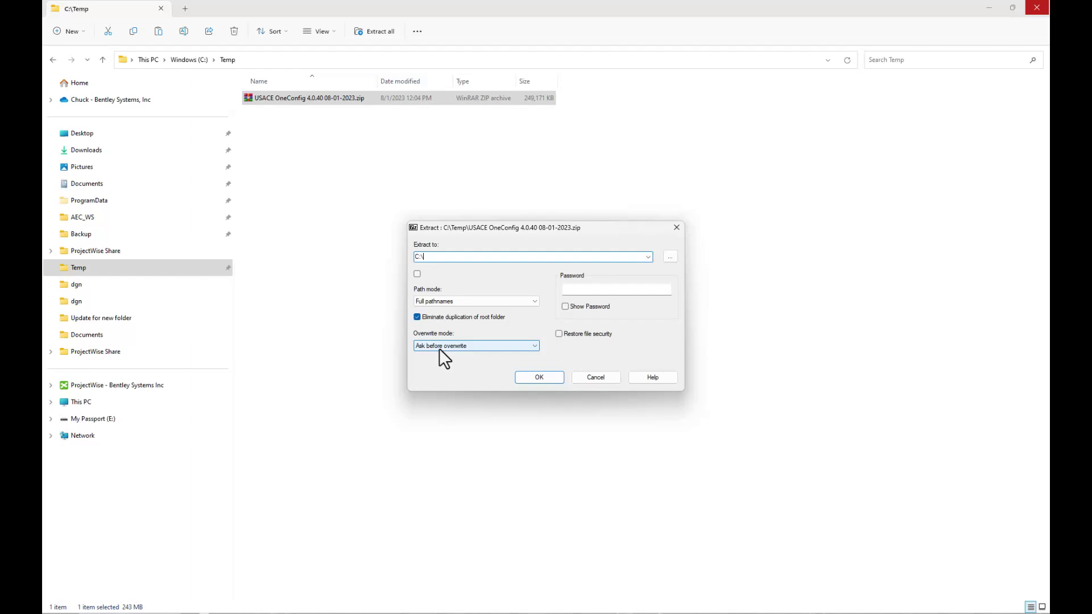
pyautogui.click(539, 377)
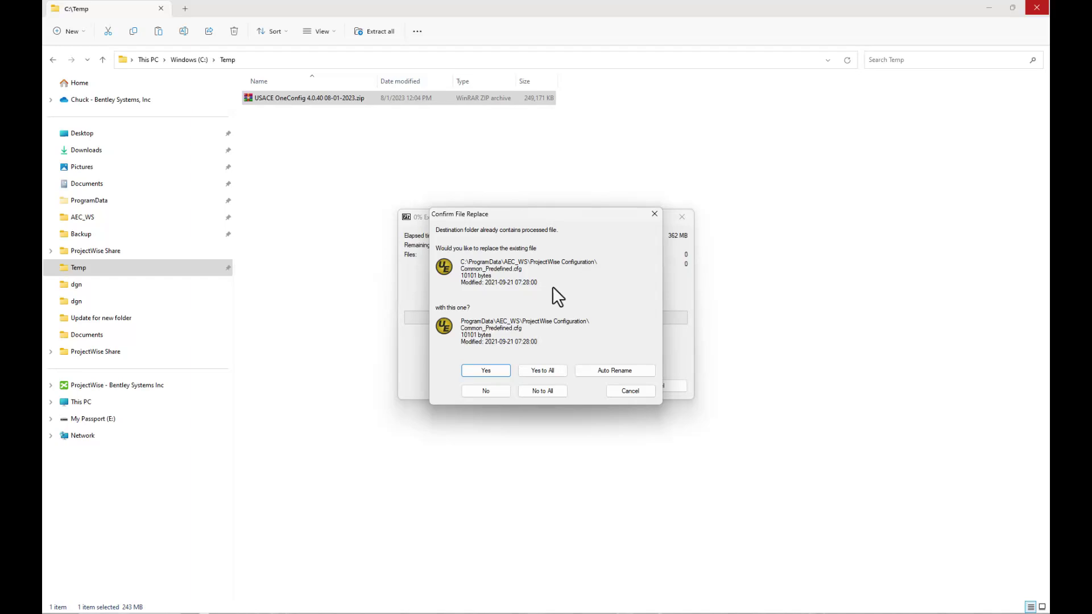
# Step: Replace the existing cfg files in the ProjectWise Configuration folder with the versions from the archive, one by one
pyautogui.click(497, 370)
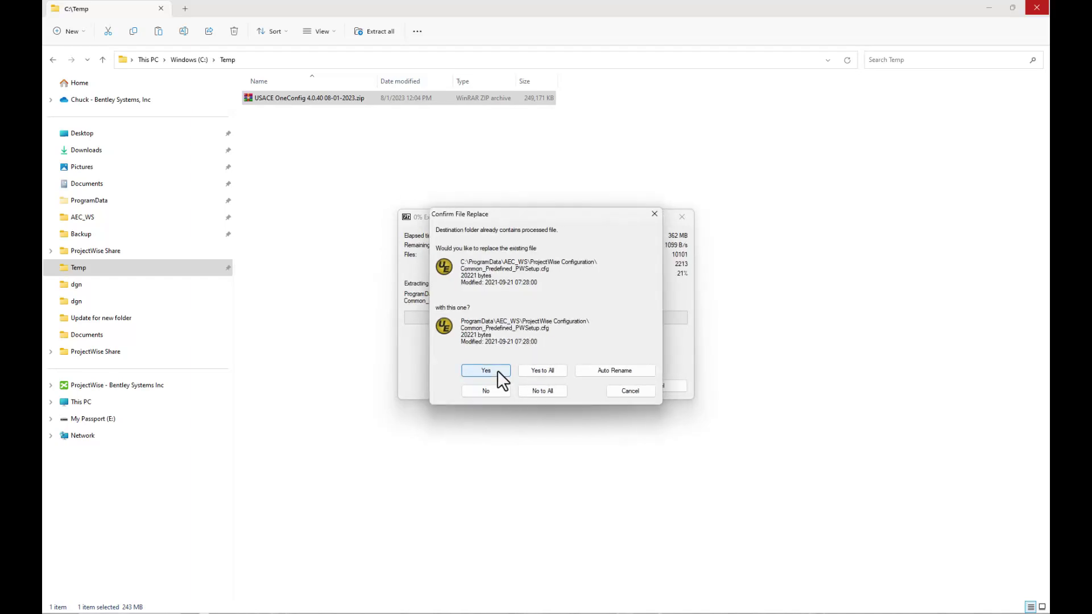
pyautogui.click(497, 371)
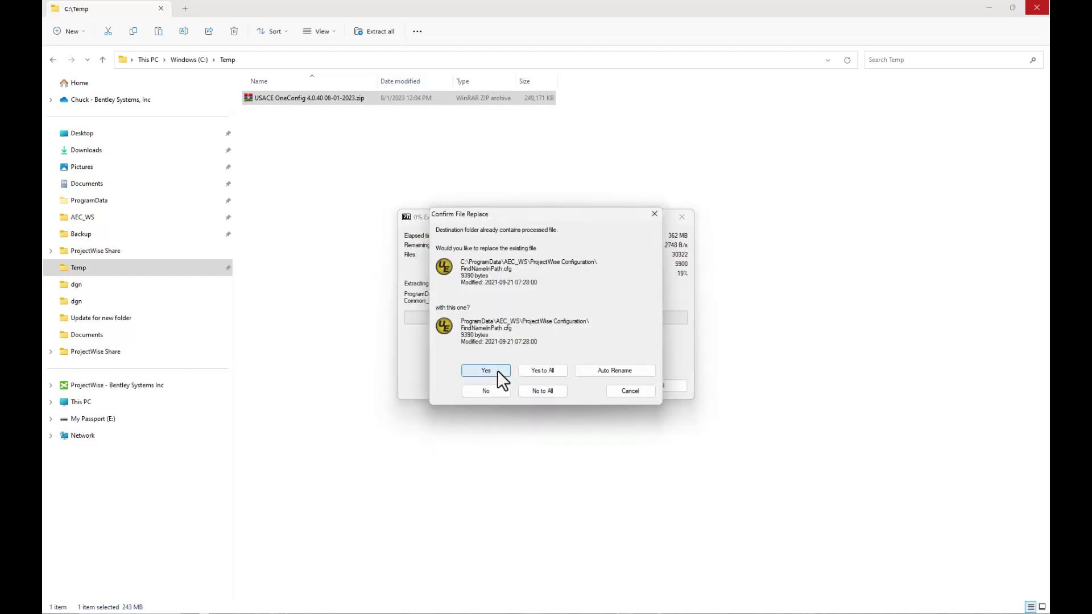
pyautogui.click(497, 371)
pyautogui.click(486, 370)
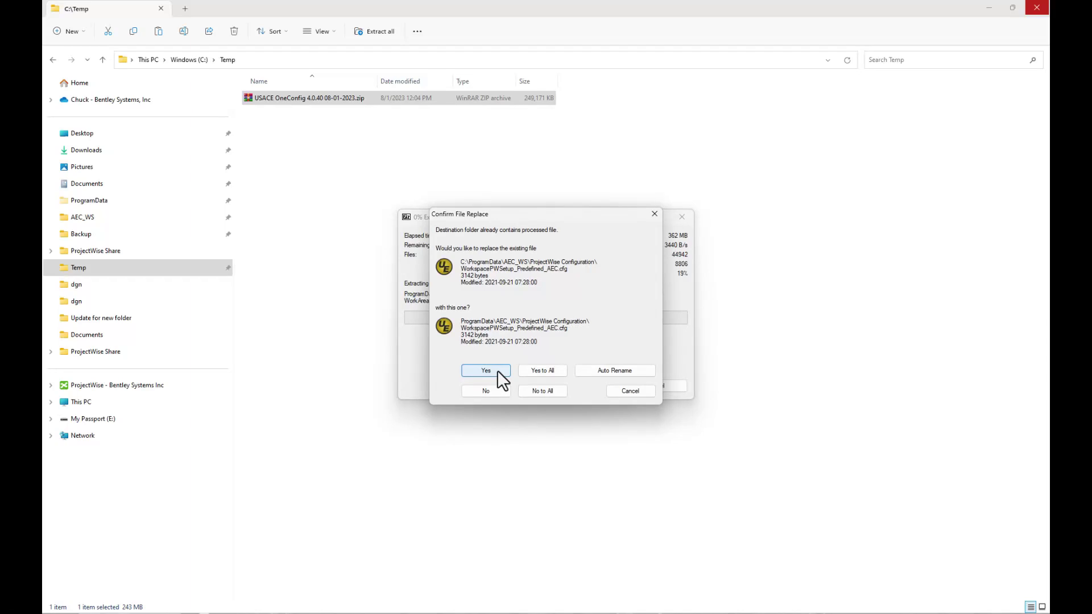
pyautogui.click(486, 370)
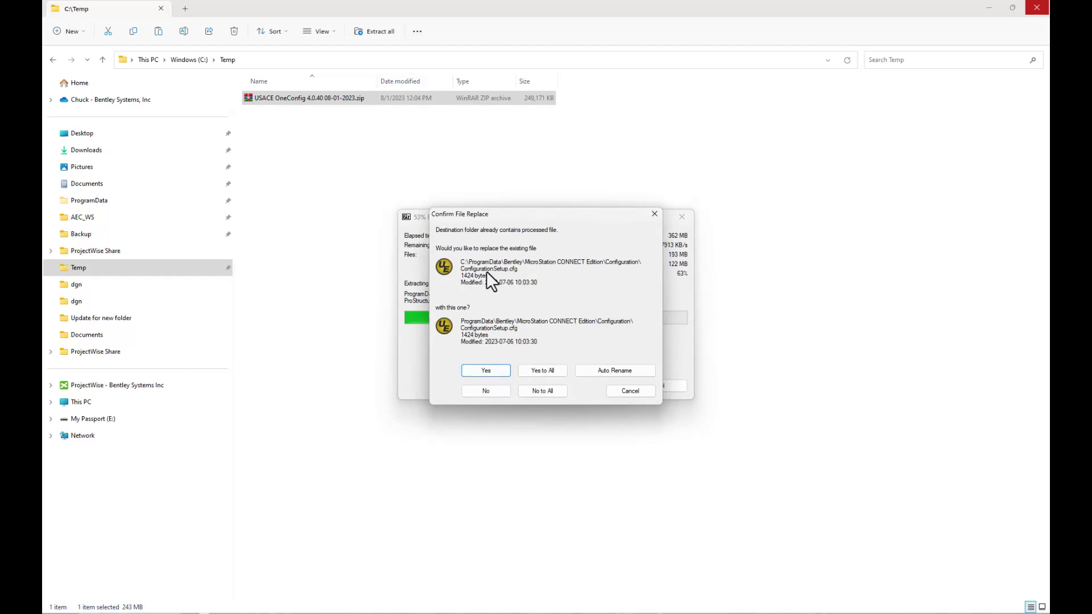
# Step: Replace the Bentley products' existing ConfigurationSetup.cfg files and the Dynamic Managed Workspace PDF to complete the extraction
pyautogui.click(496, 369)
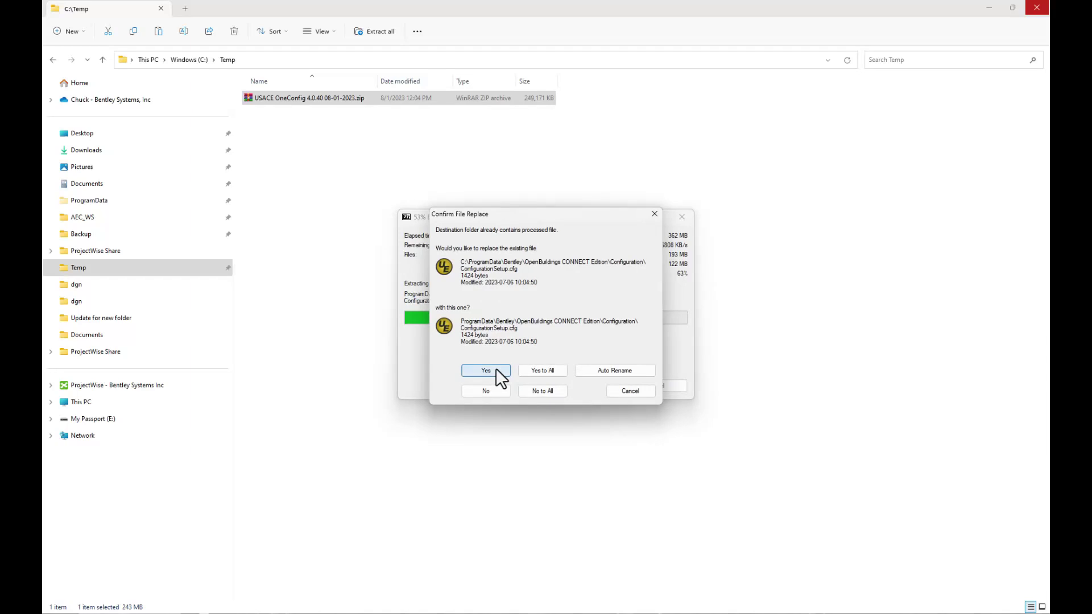
pyautogui.click(496, 368)
pyautogui.click(496, 369)
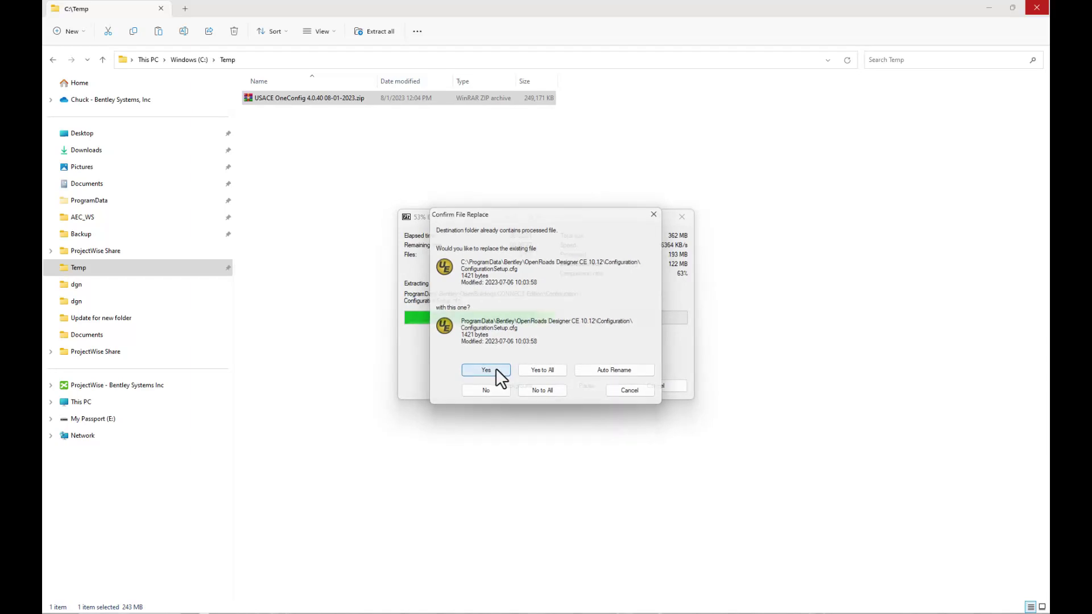
pyautogui.click(496, 369)
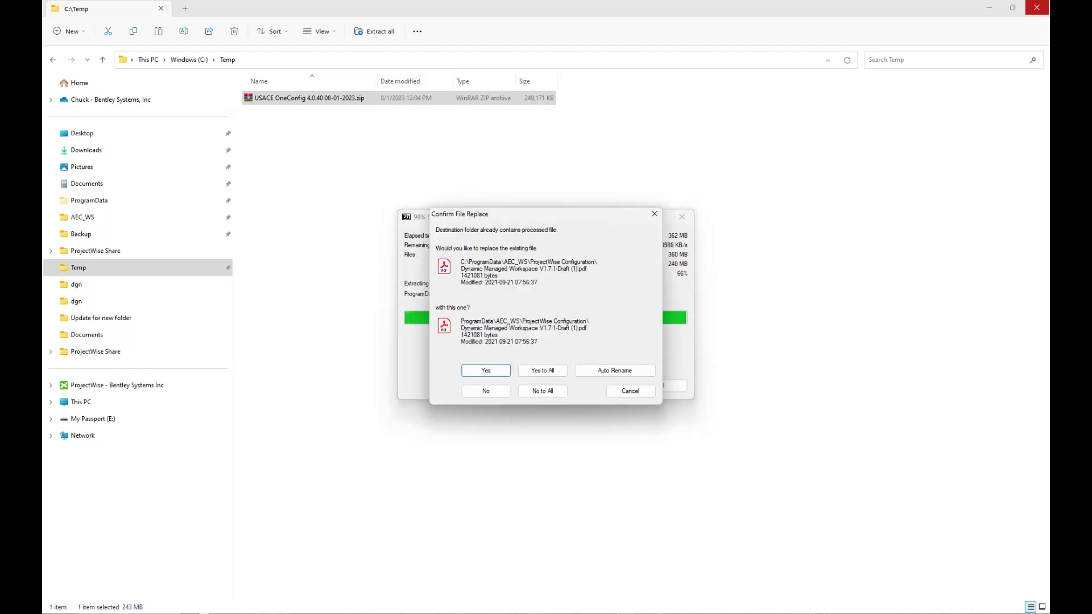
pyautogui.click(492, 371)
pyautogui.click(486, 371)
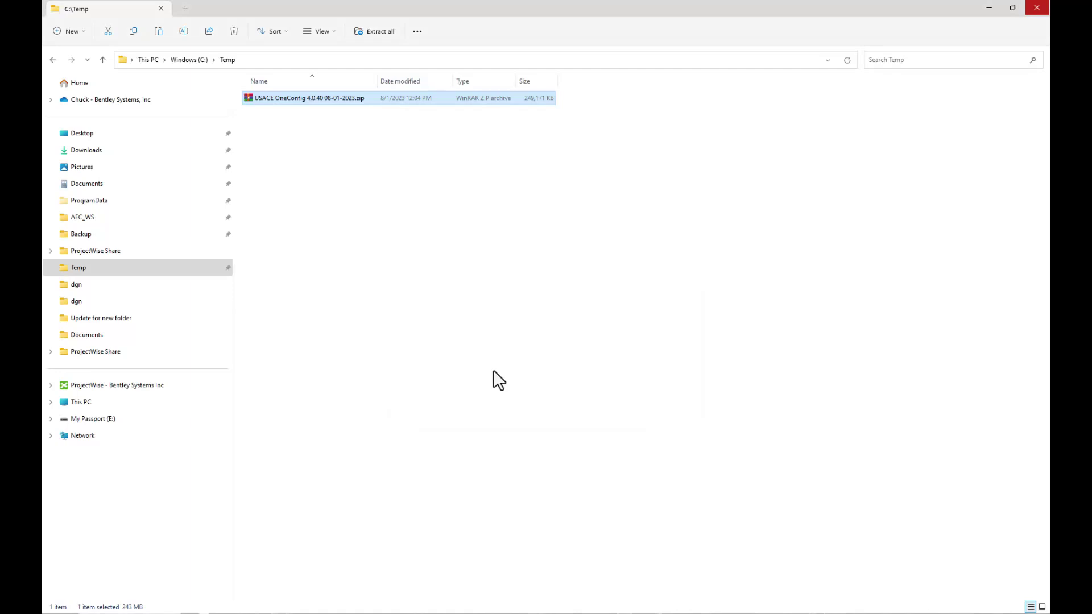
# Step: Inspect the extracted AEC folder inside C:\ProgramData\AEC_WS
pyautogui.click(92, 218)
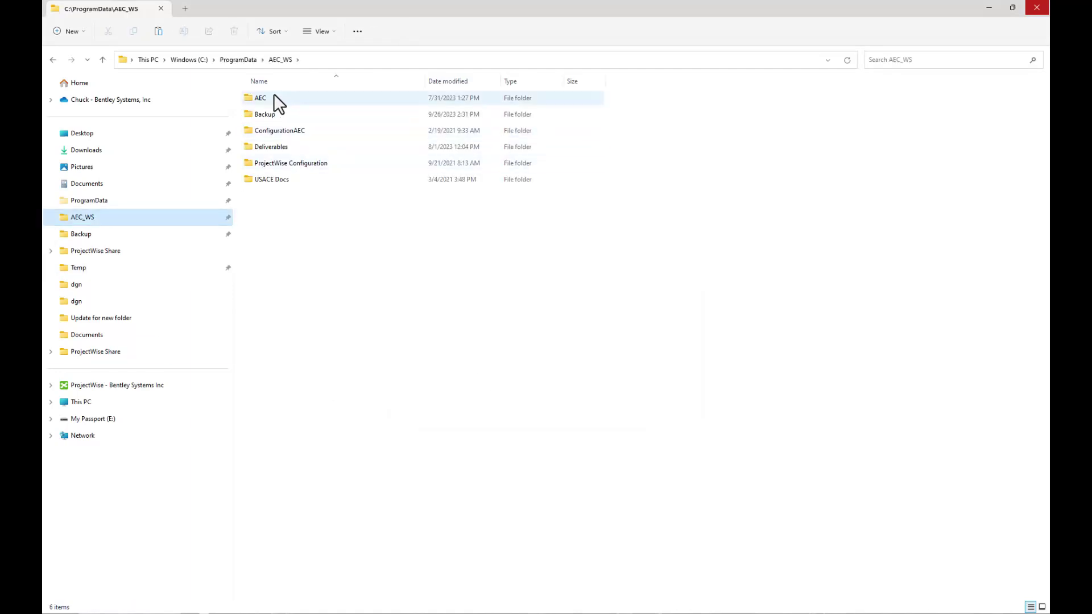
pyautogui.click(272, 97)
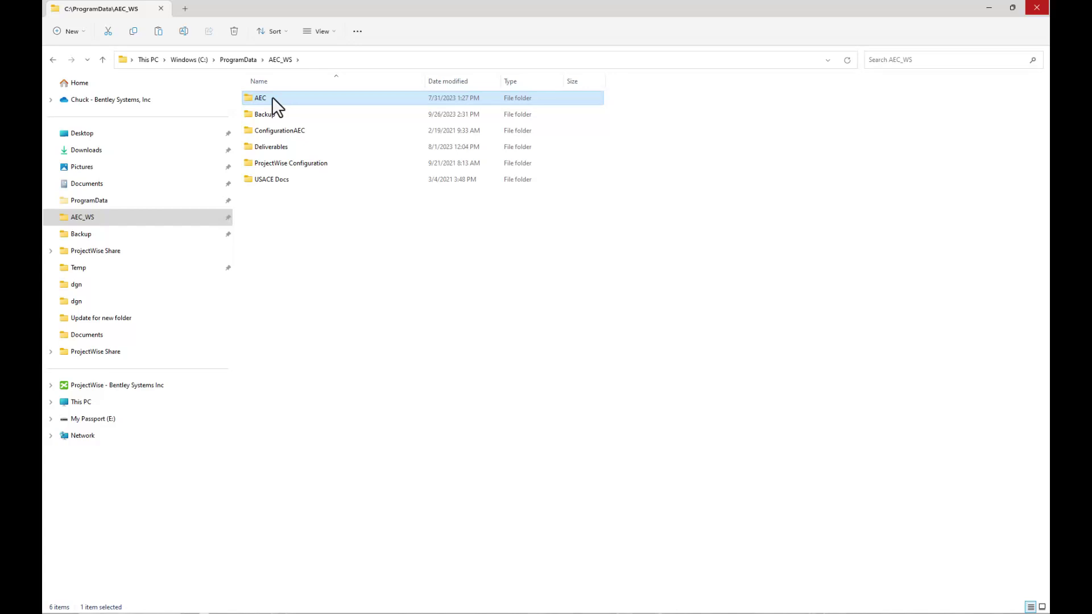
pyautogui.doubleClick(272, 98)
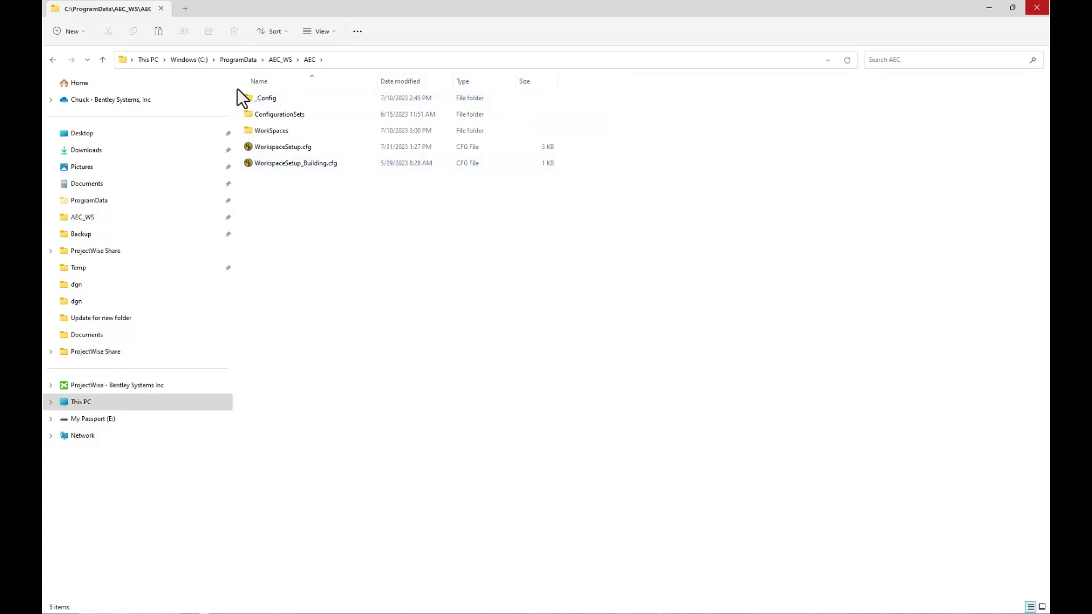
# Step: Open ConfigurationSetup.cfg from Bentley\MicroStation CONNECT Edition\Configuration under ProgramData and check the _USTN_CUSTOM_CONFIGURATION path
pyautogui.click(231, 59)
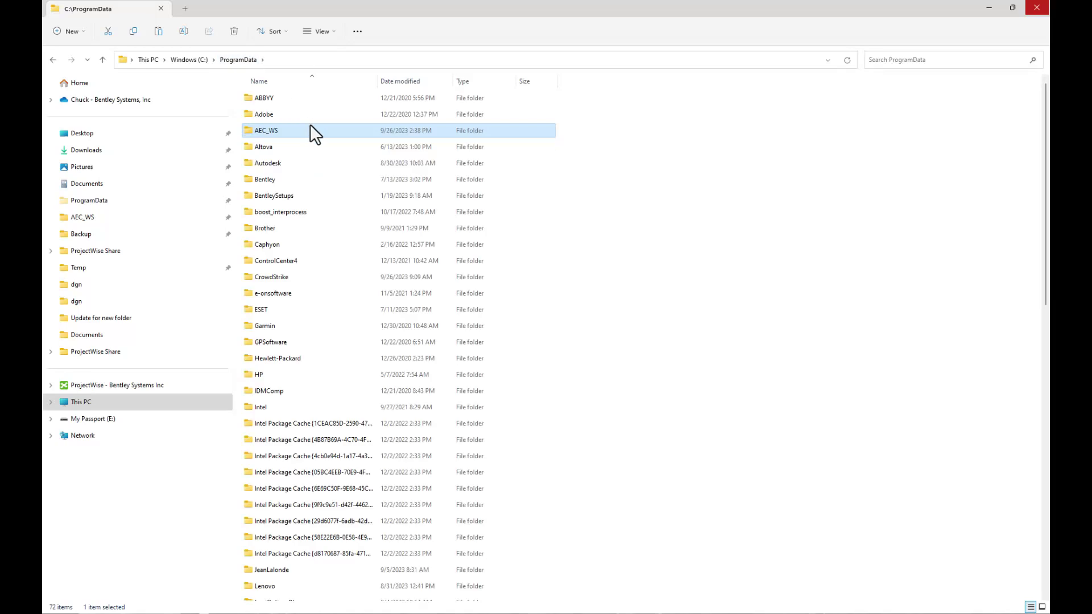
pyautogui.doubleClick(268, 179)
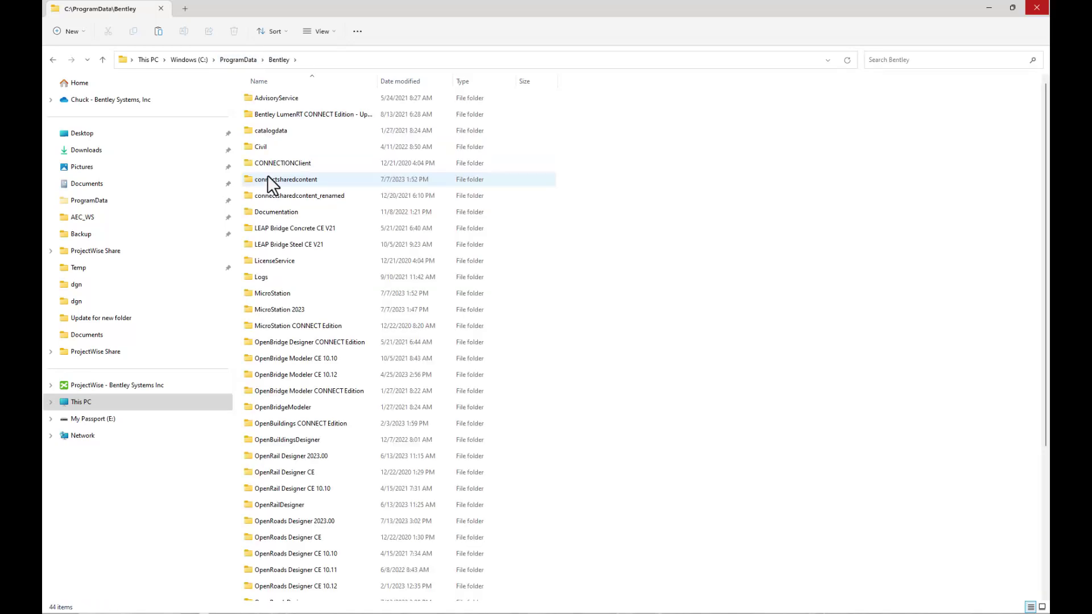
pyautogui.doubleClick(292, 325)
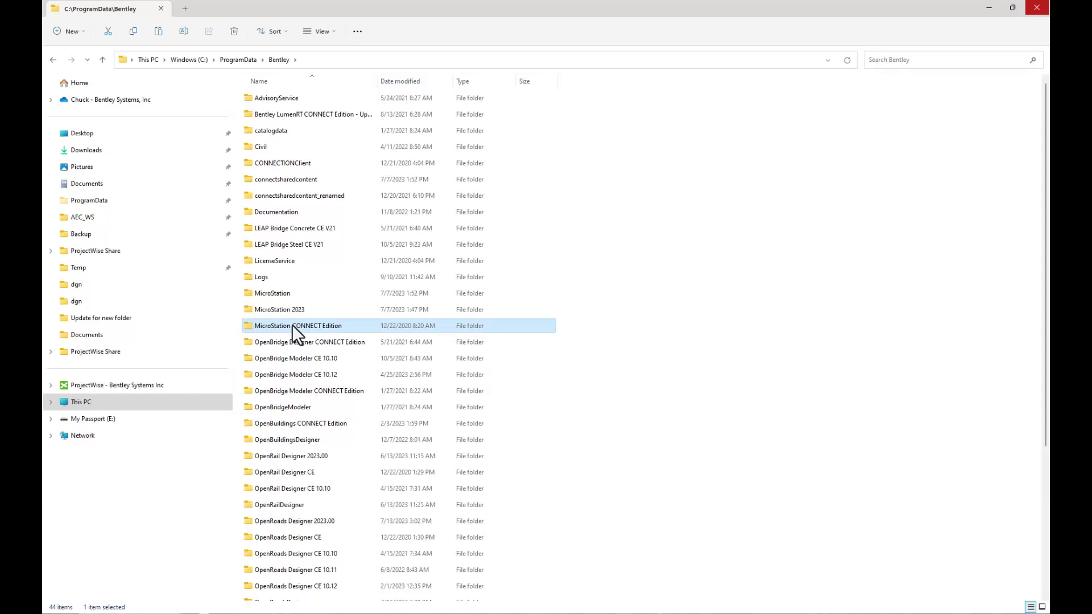
pyautogui.doubleClick(278, 98)
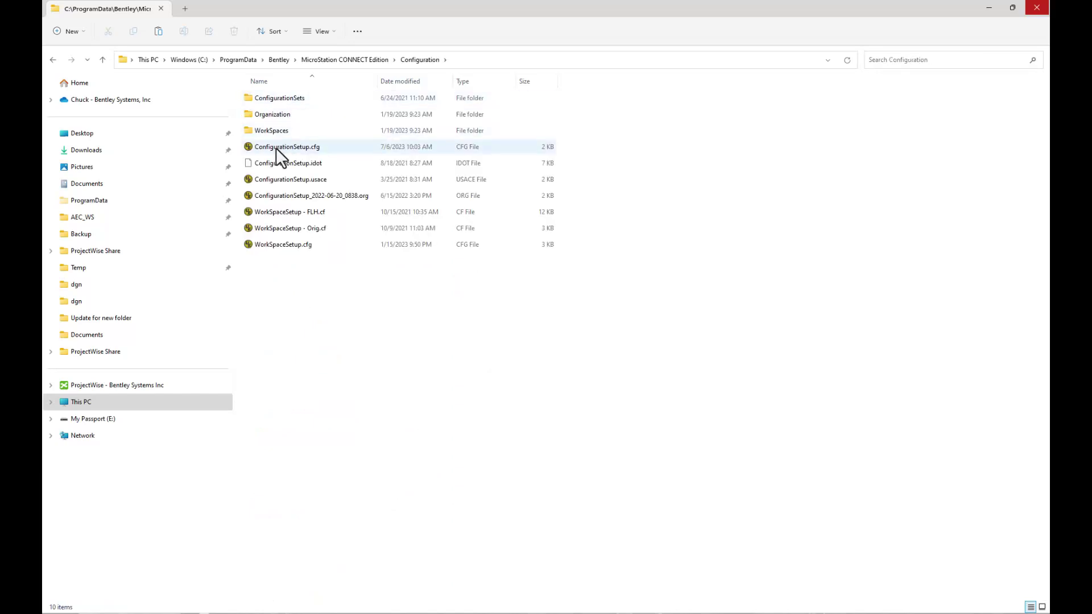
pyautogui.doubleClick(275, 148)
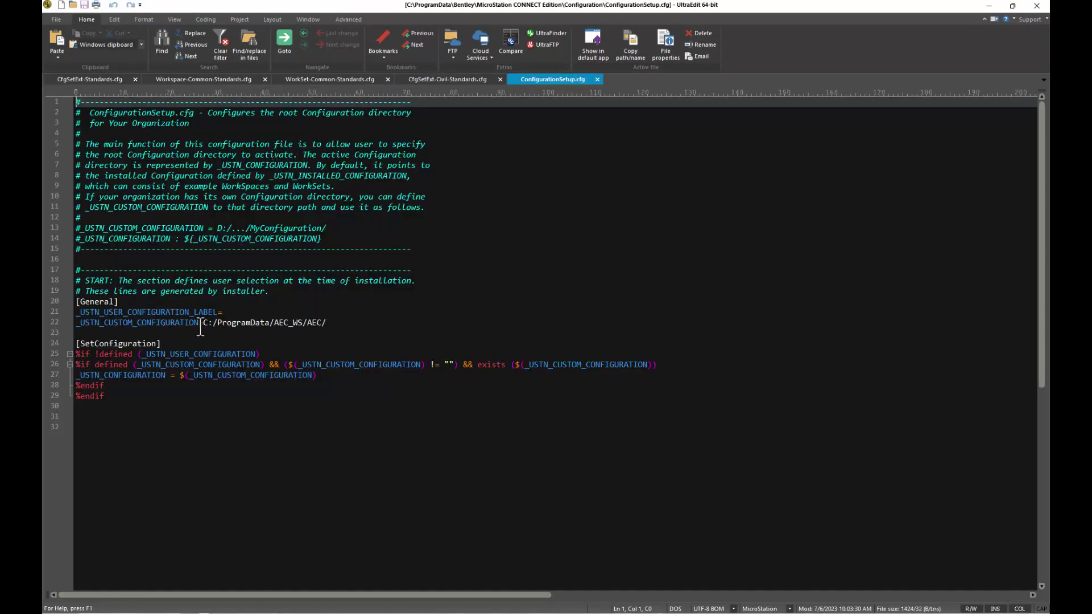
pyautogui.moveTo(203, 322); pyautogui.dragTo(330, 322)
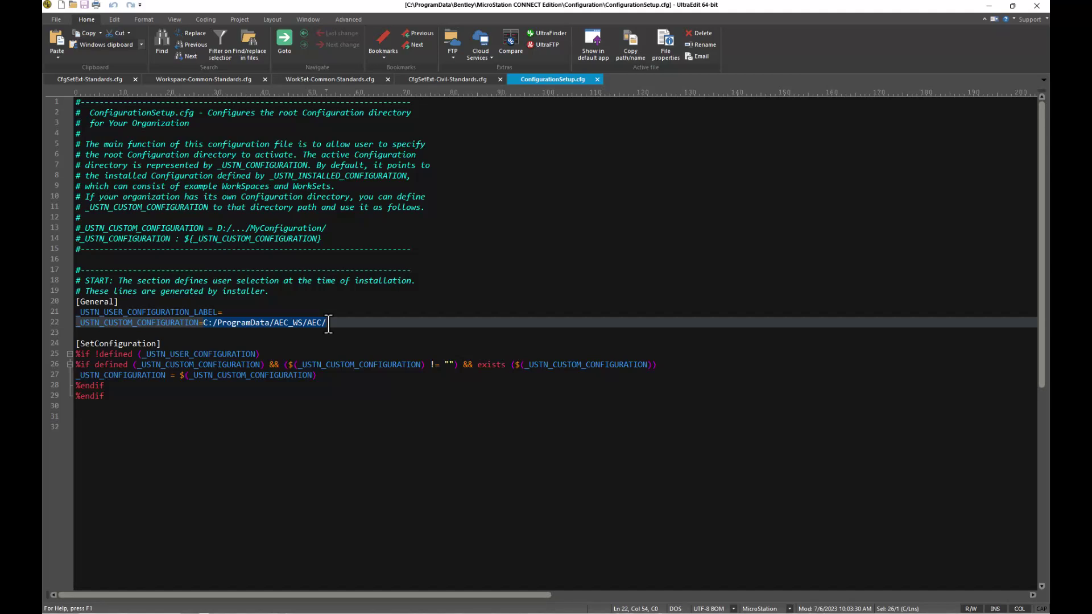
pyautogui.click(989, 6)
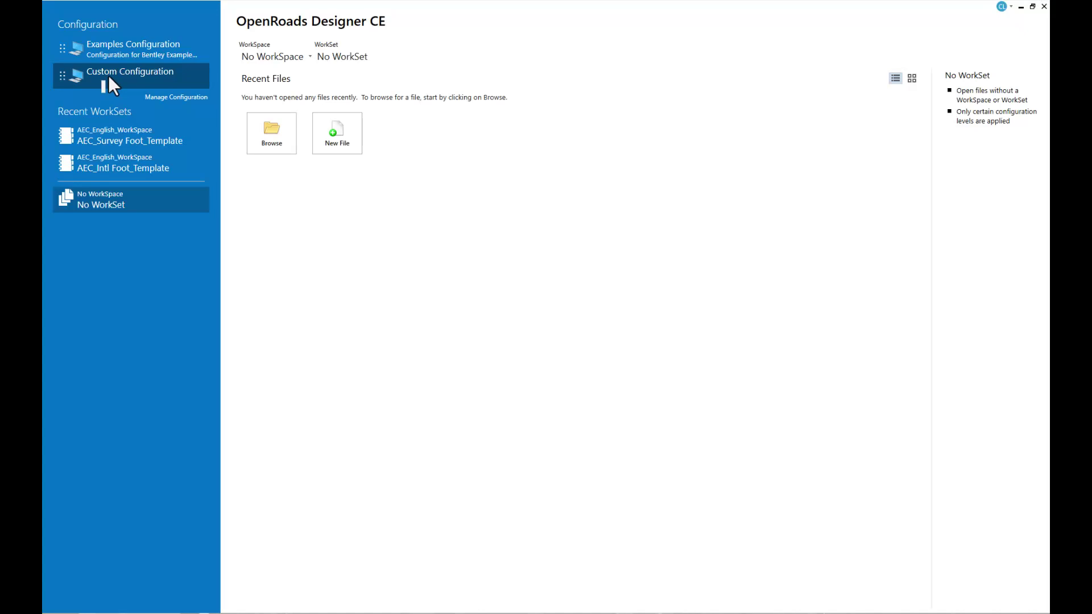
# Step: Select AEC_English_WorkSpace in OpenRoads Designer CE and review its available WorkSets before closing the program
pyautogui.click(282, 59)
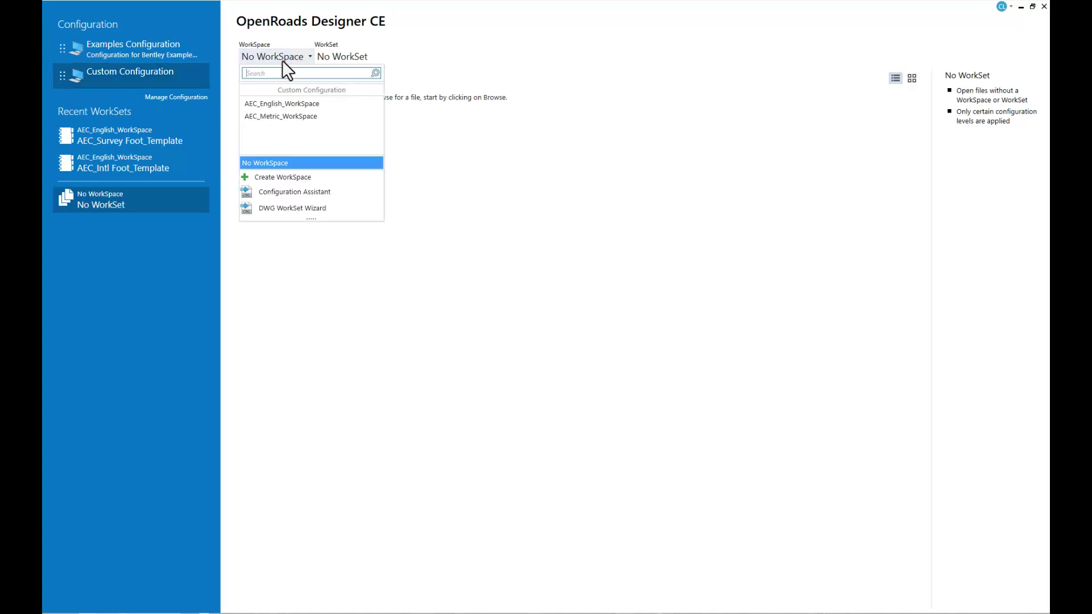
pyautogui.click(275, 104)
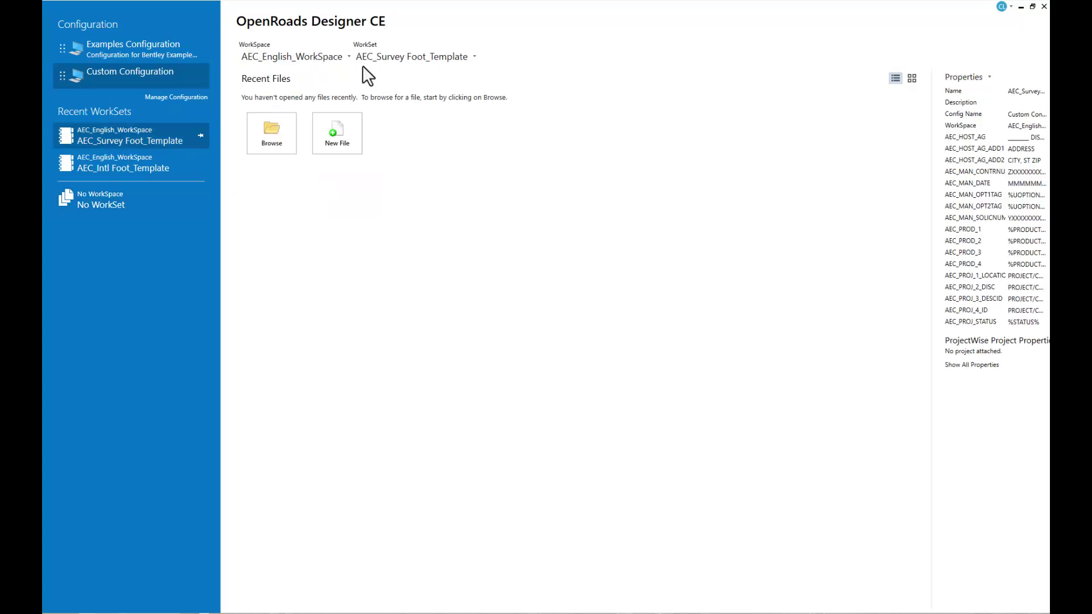
pyautogui.click(377, 58)
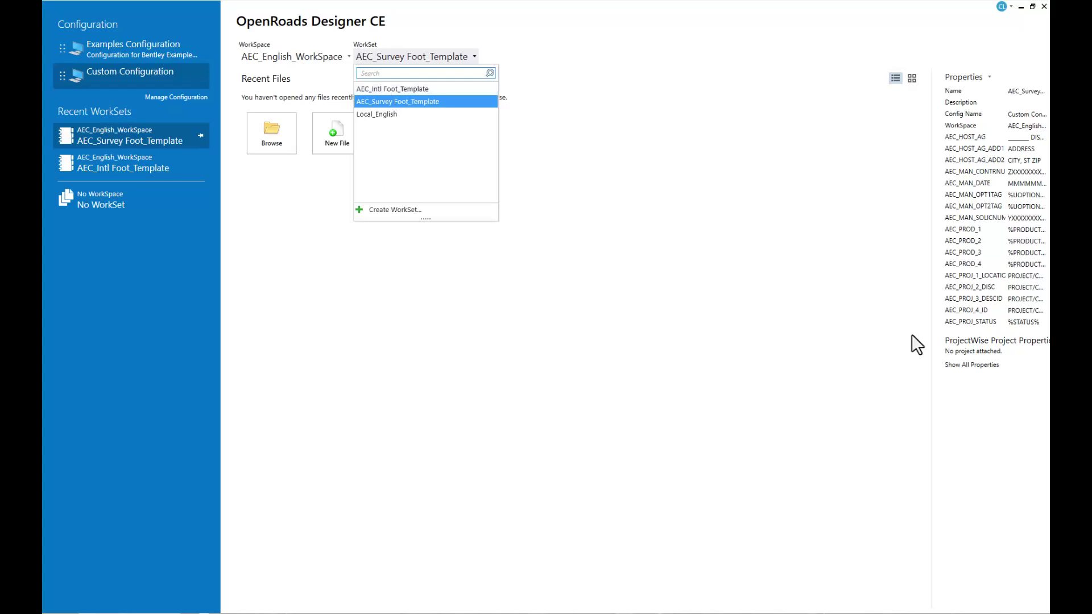
pyautogui.click(816, 121)
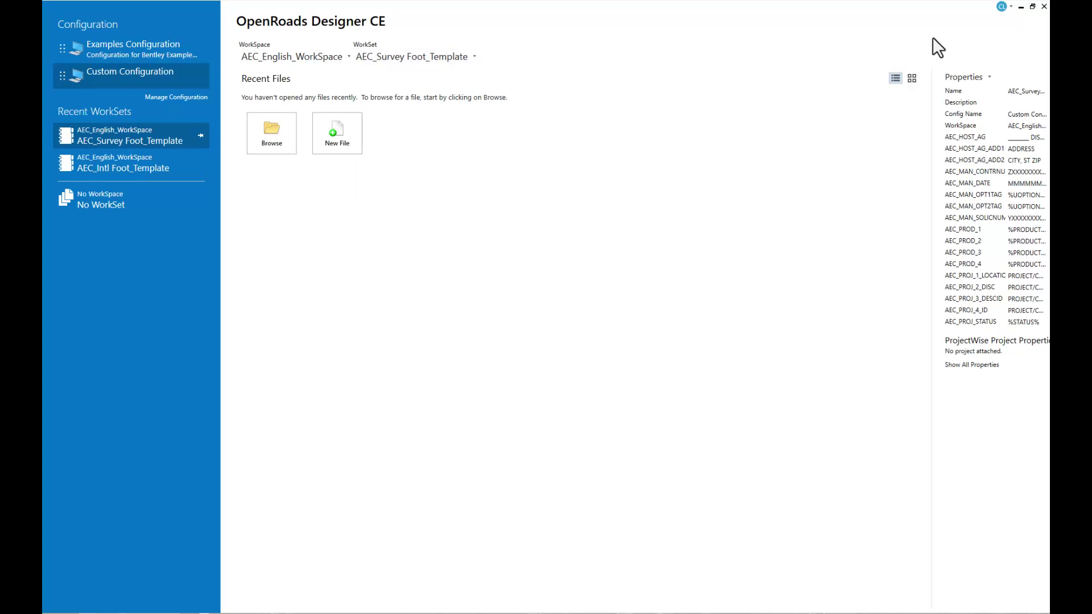
pyautogui.click(1044, 7)
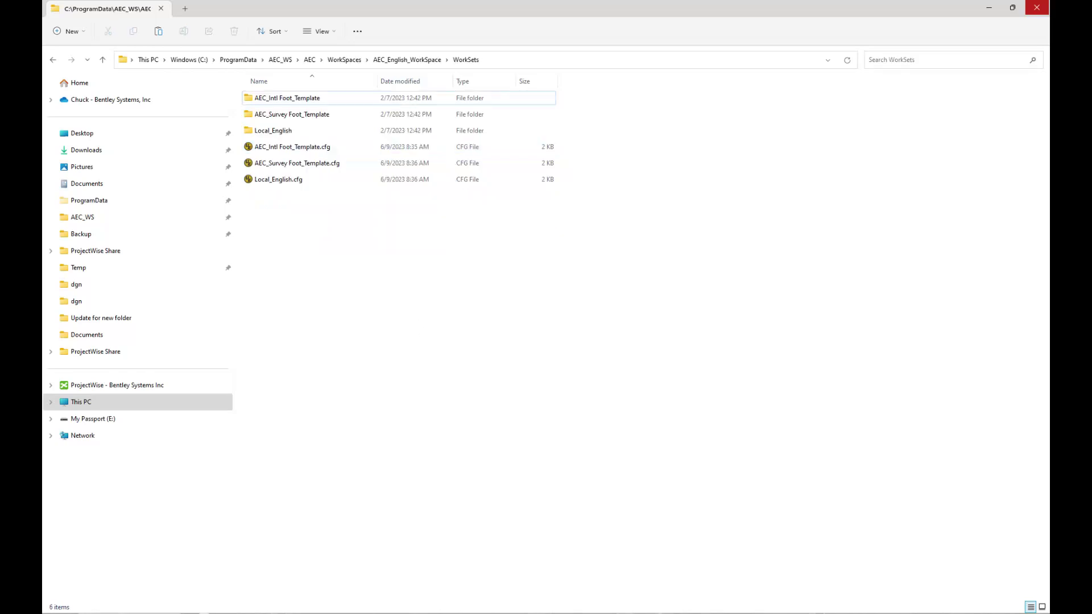
# Step: Duplicate the AEC_Survey Foot_Template folder inside the AEC_English_WorkSpace WorkSets folder
pyautogui.click(265, 113)
pyautogui.rightClick(265, 113)
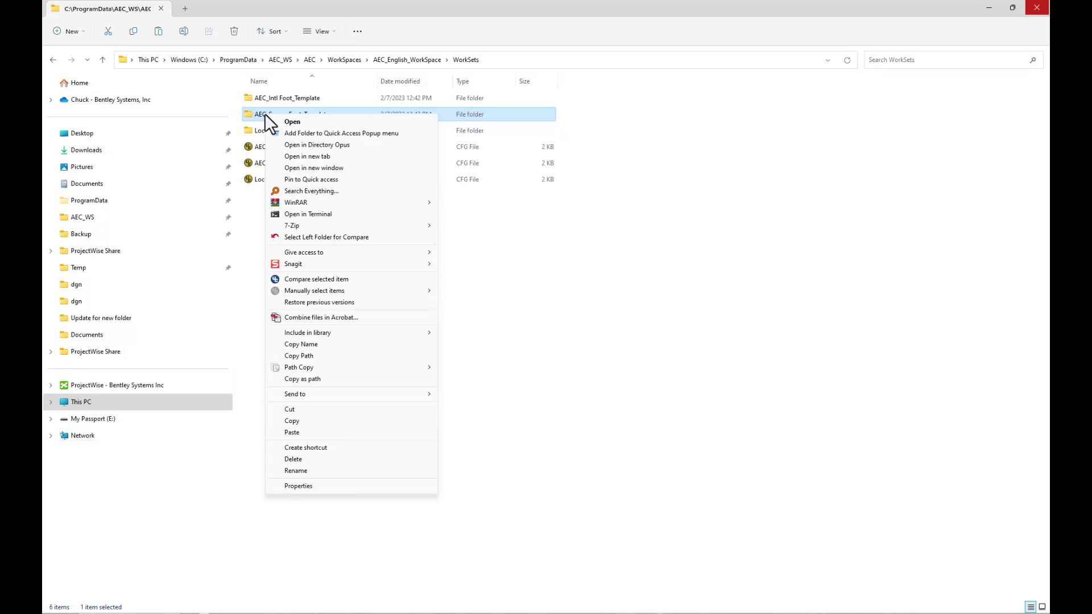
pyautogui.click(298, 424)
pyautogui.click(282, 246)
pyautogui.rightClick(282, 246)
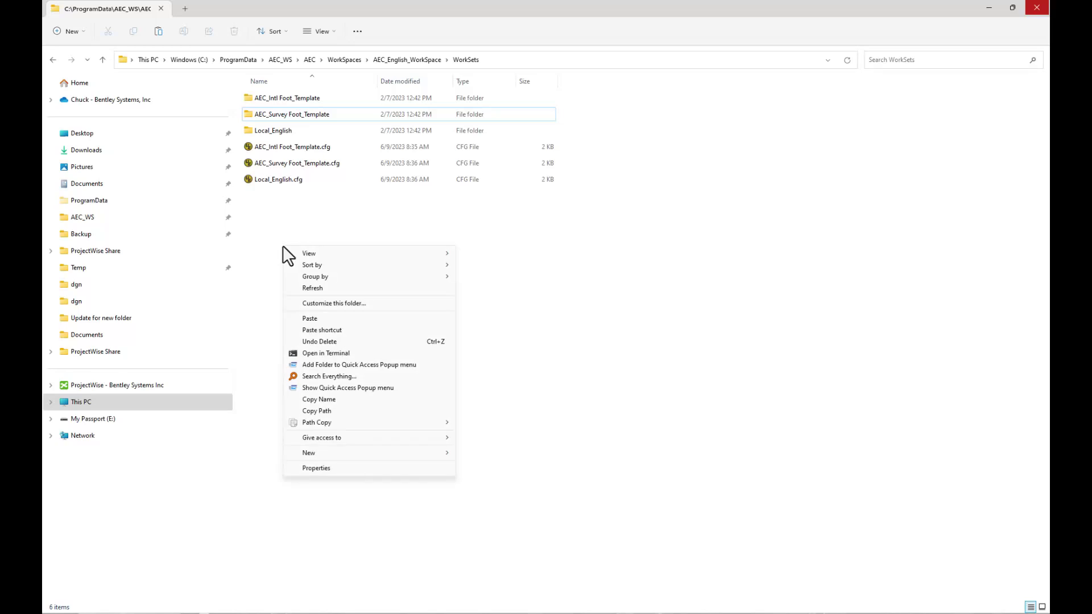
pyautogui.click(302, 317)
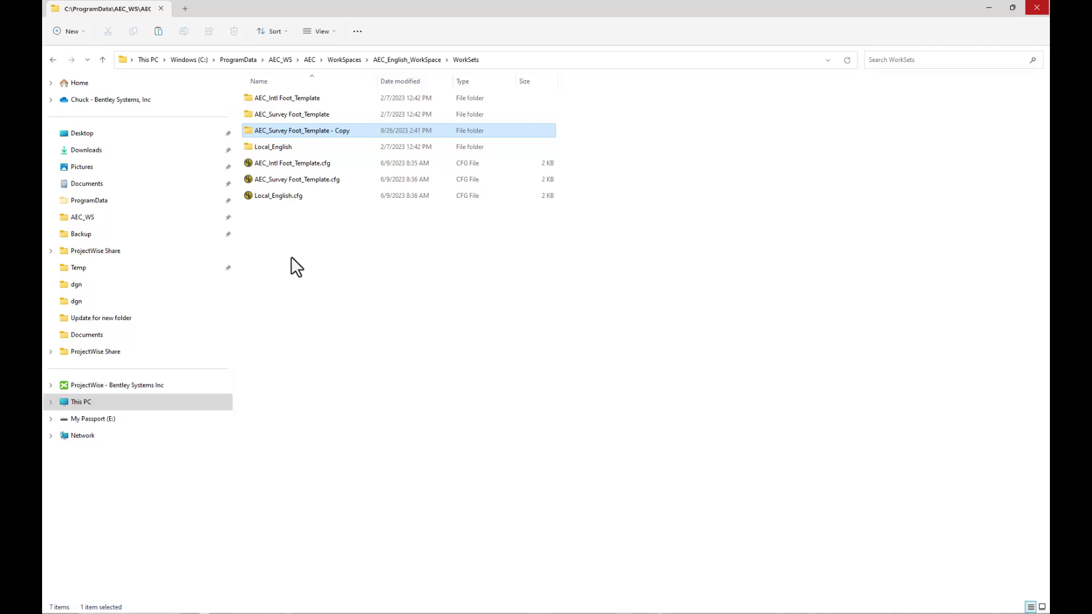
# Step: Rename the copied AEC_Survey Foot_Template folder as My Project
pyautogui.rightClick(304, 131)
pyautogui.click(333, 489)
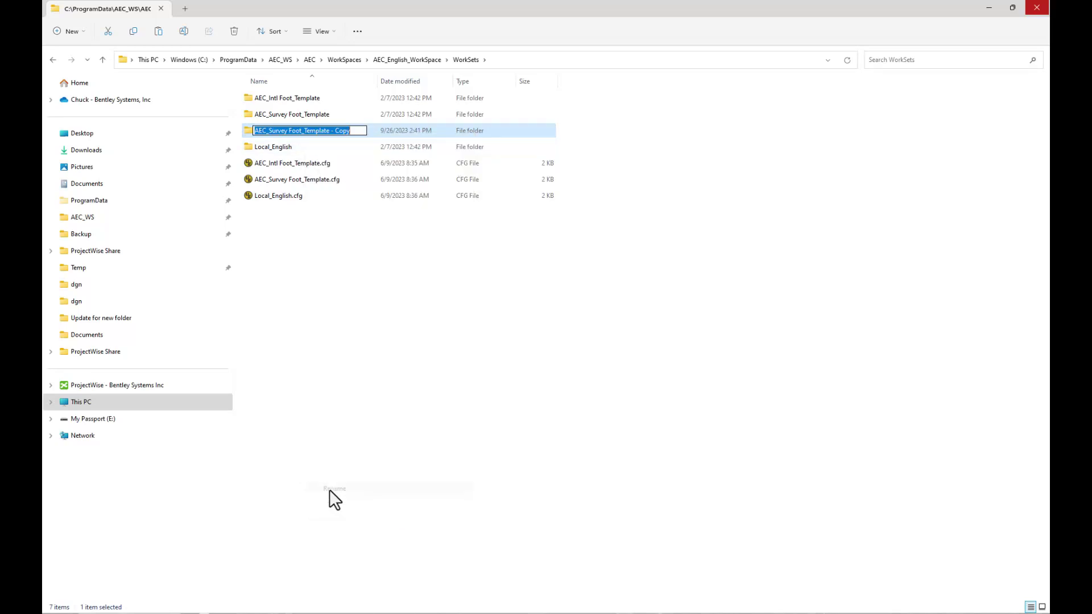
pyautogui.write('My')
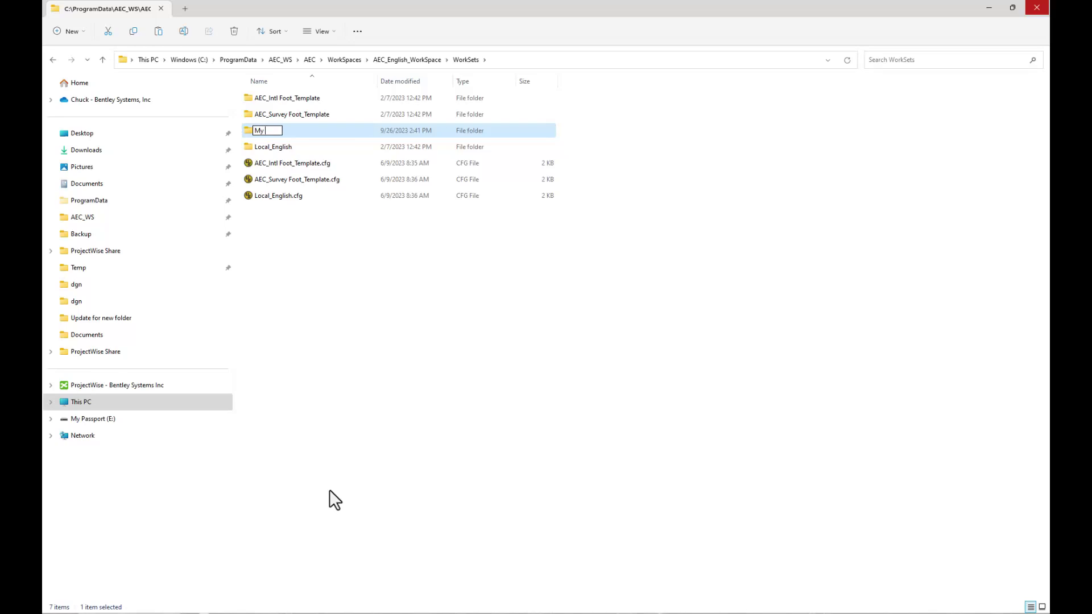
pyautogui.write(' Project')
pyautogui.press('Return')
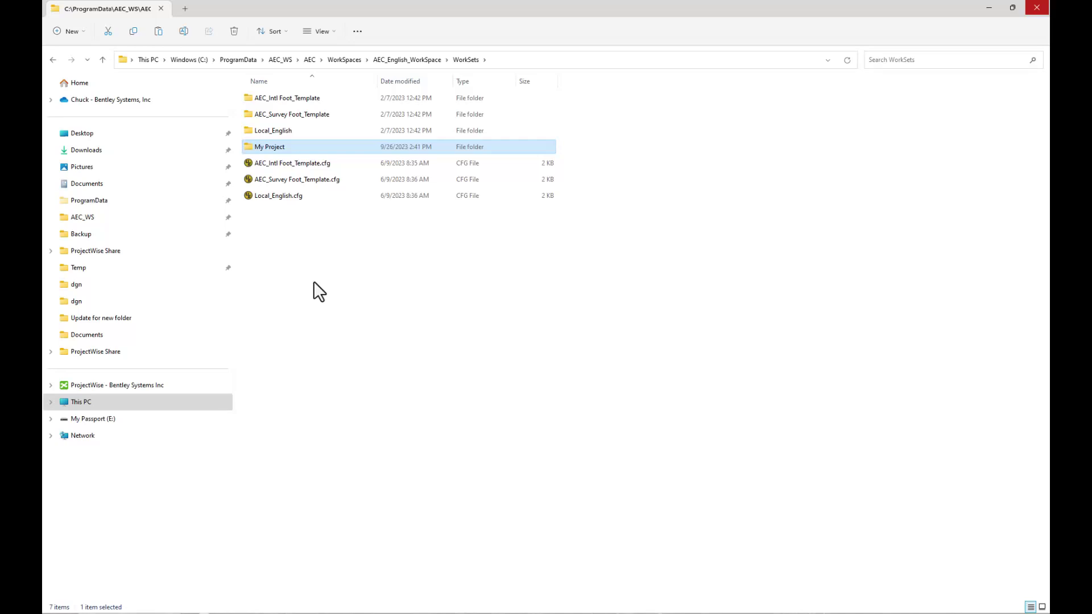
# Step: Duplicate the AEC_Survey Foot_Template.cfg file inside the WorkSets folder
pyautogui.click(288, 177)
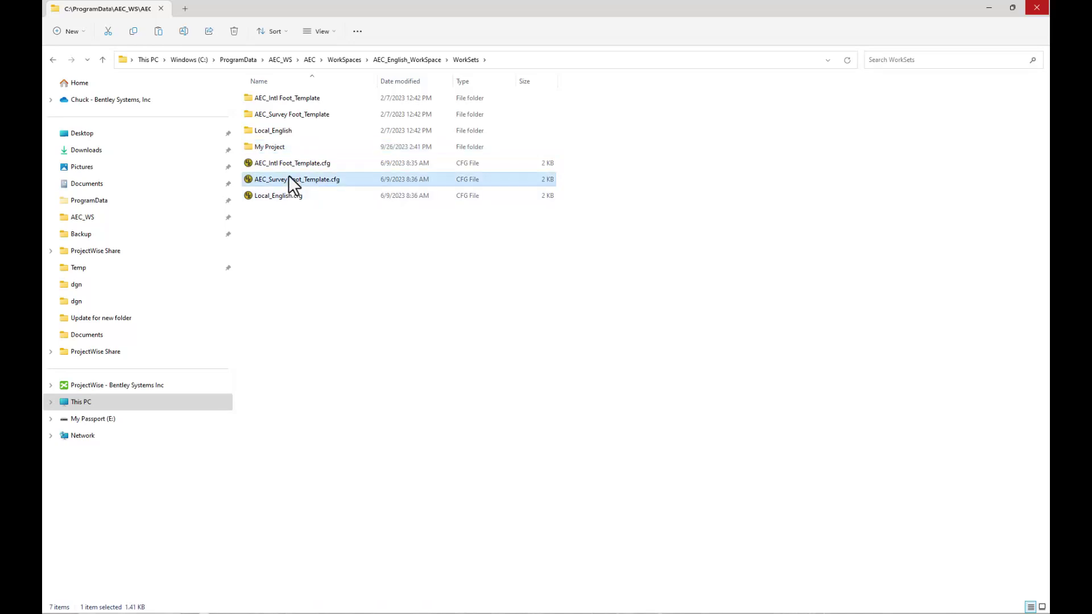
pyautogui.rightClick(289, 178)
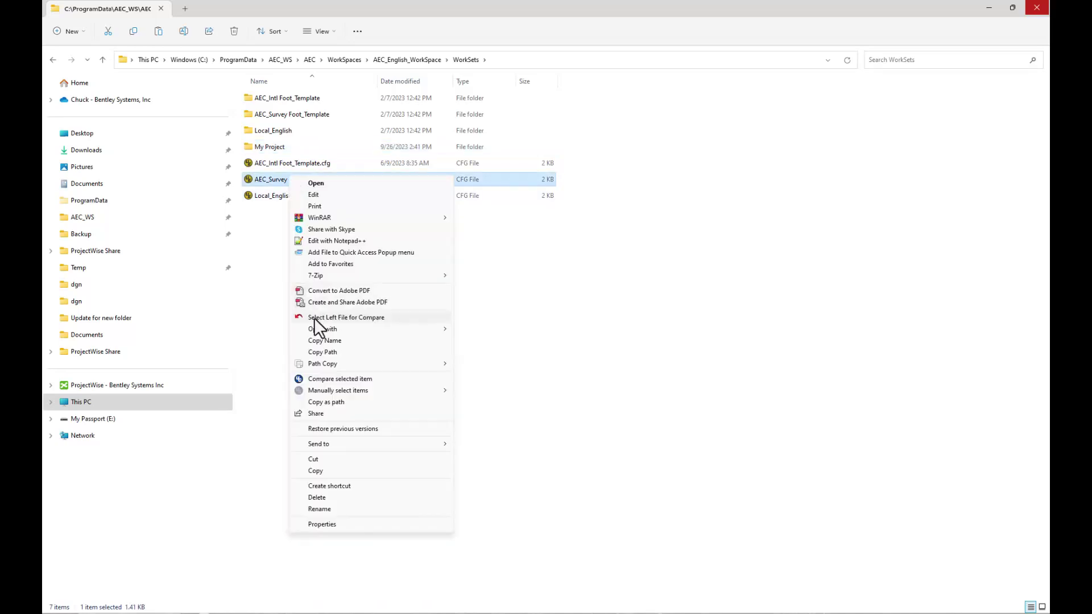
pyautogui.click(323, 469)
pyautogui.click(300, 290)
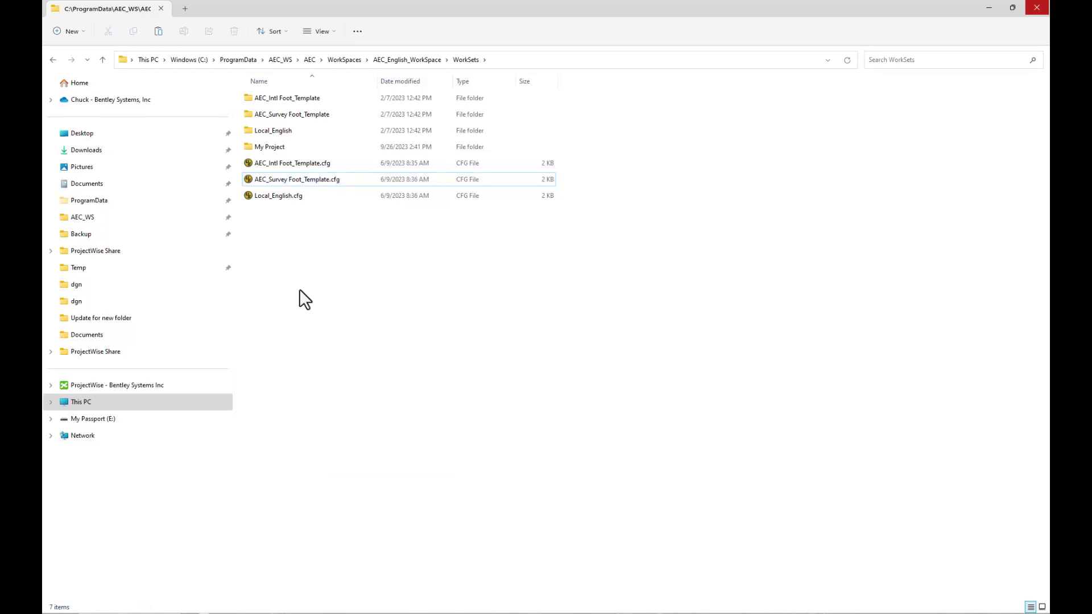
pyautogui.rightClick(300, 289)
pyautogui.click(320, 361)
# Step: Rename the copied configuration file as My Project.cfg to match the new WorkSet folder
pyautogui.click(324, 179)
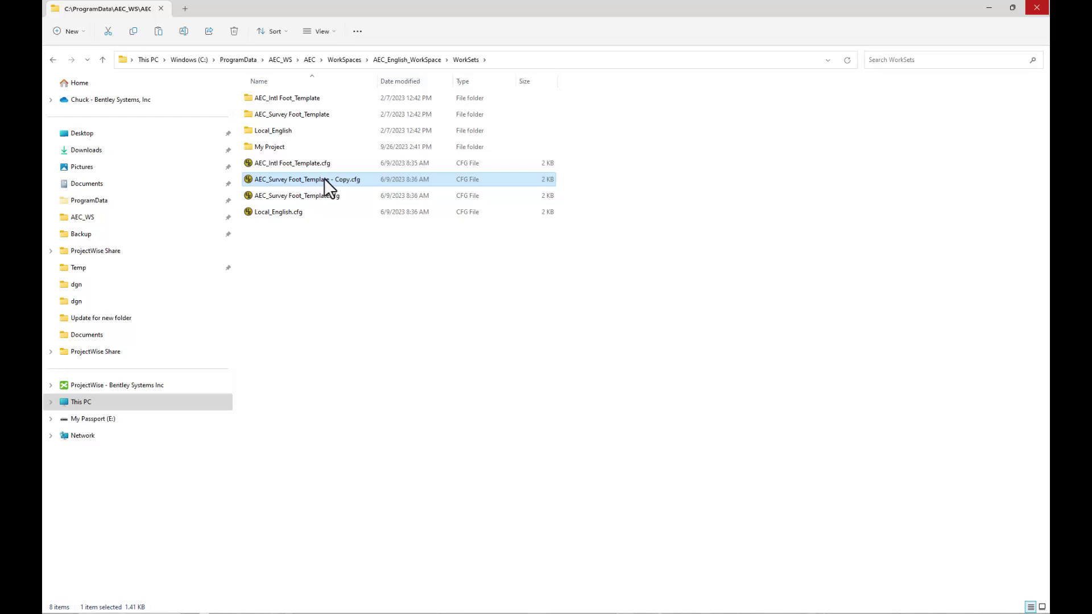
pyautogui.write('My Project.cfg')
pyautogui.press('Return')
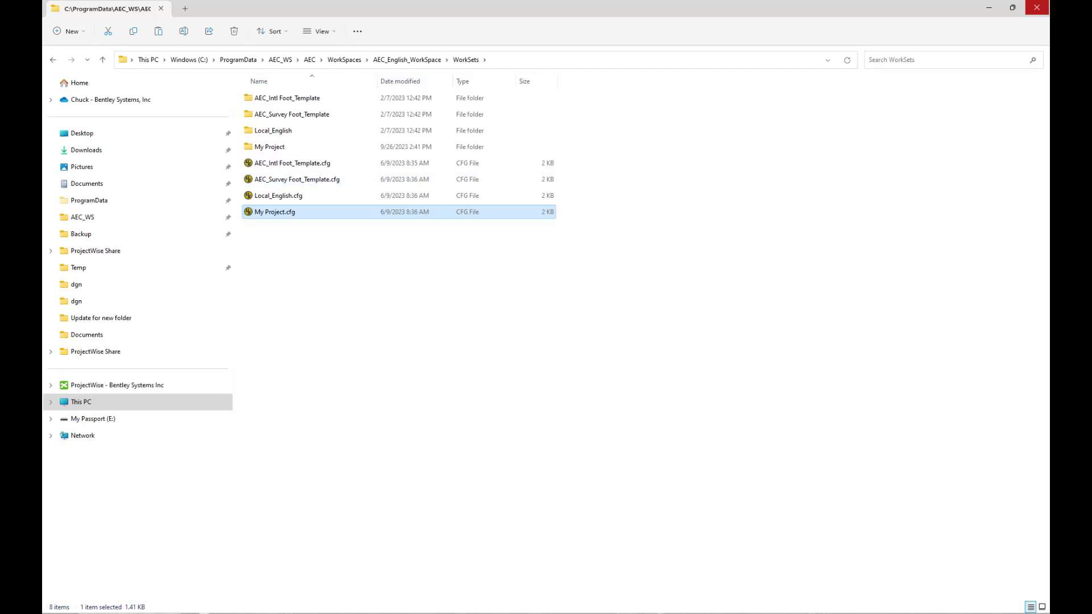
# Step: Switch to OpenRoads Designer CE, select the My Project WorkSet and create a new DGN file named Test in its 01_Models folder
pyautogui.press('Return')
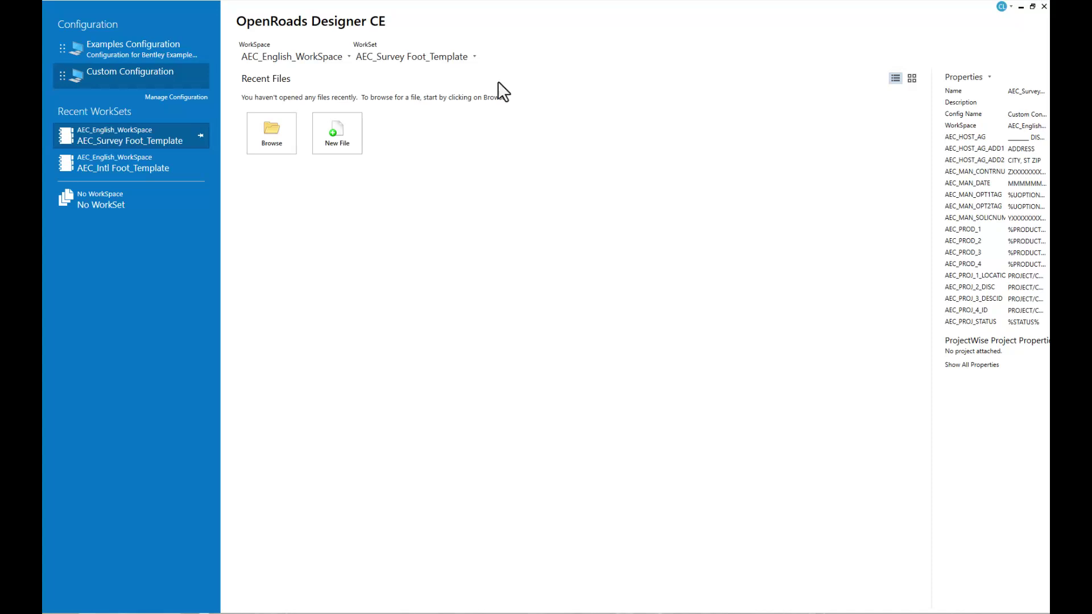
pyautogui.click(425, 55)
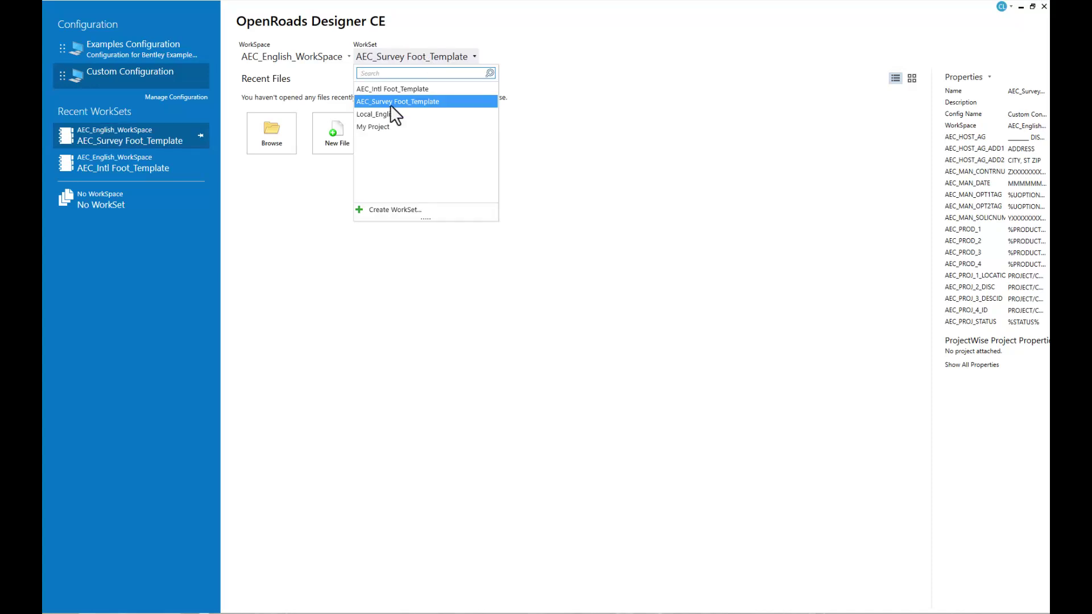
pyautogui.click(380, 127)
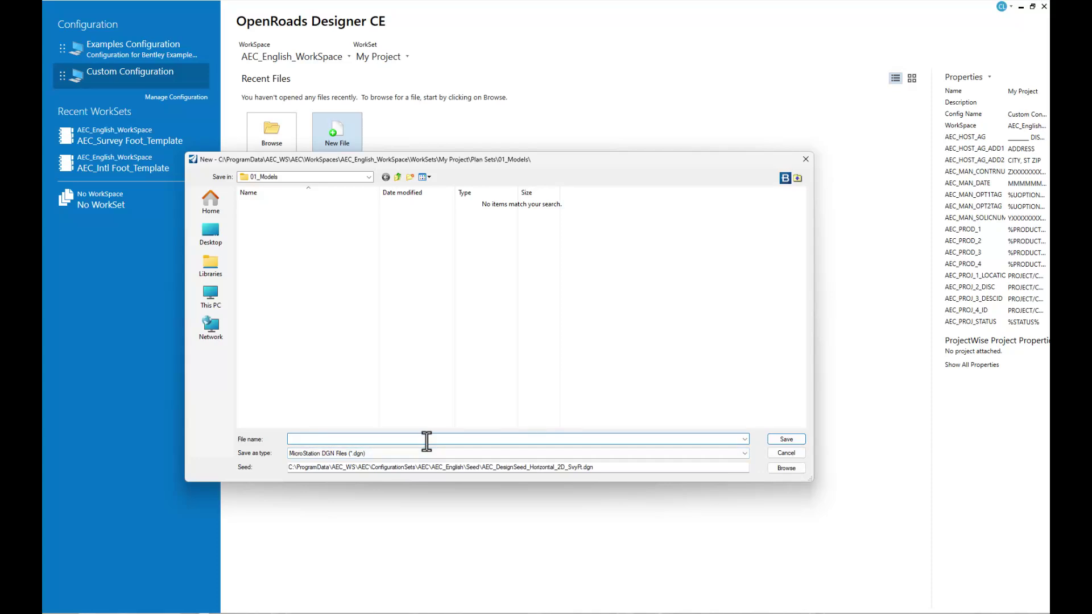
pyautogui.write('est')
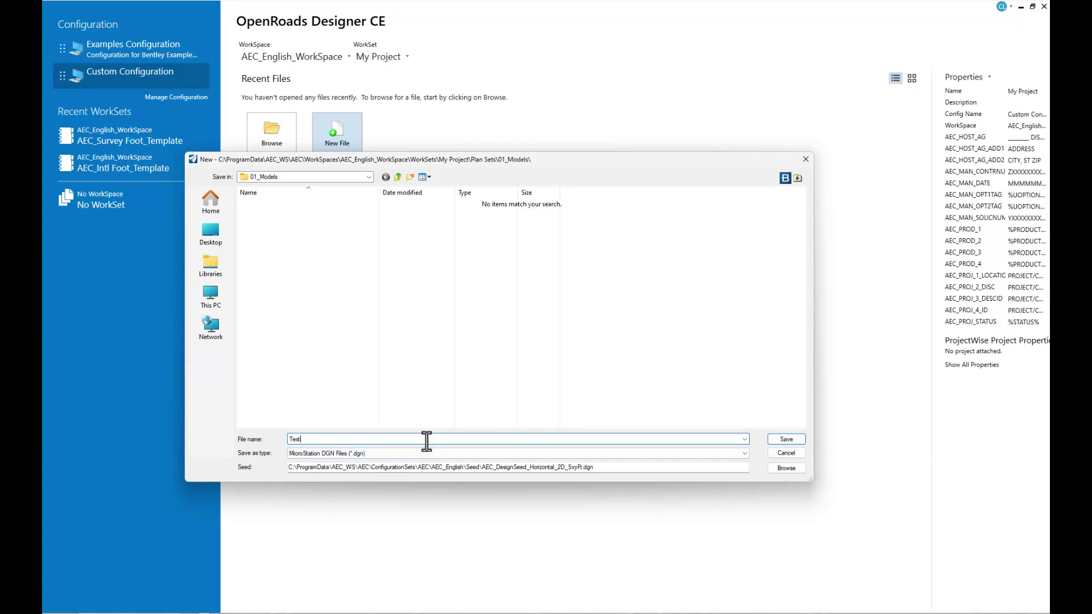